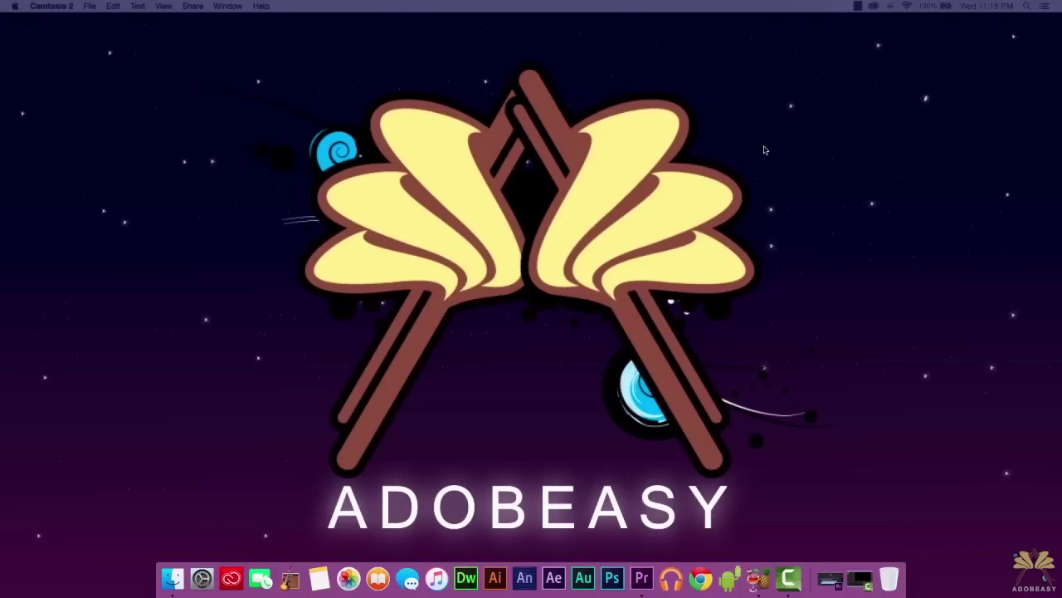
- Bring Premiere Pro forward, select the Premiere Pro.mp4 clips, and lock the V1 video track
left_click(642, 579)
left_click(347, 359)
left_click(84, 386)
- Drag the A1 audio clip later on the timeline so it falls out of sync with the video
left_click_drag(231, 440, 326, 441)
left_click_drag(371, 438, 323, 438)
left_click_drag(250, 438, 355, 444)
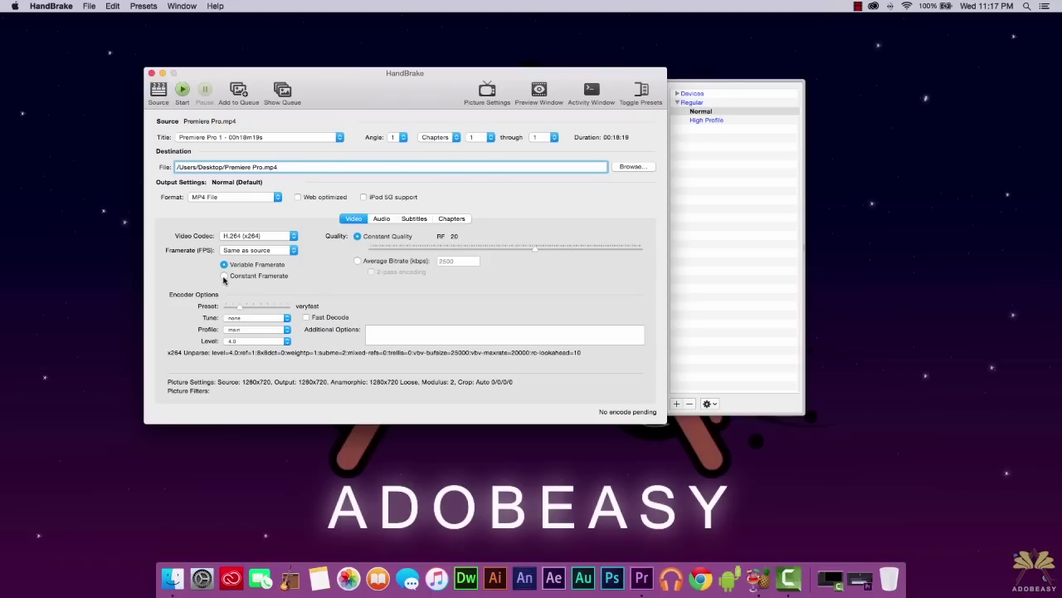
- Select constant framerate for Premiere Pro.mp4, keeping the framerate the same as the source
left_click(223, 276)
left_click(218, 200)
left_click(294, 189)
left_click(376, 219)
left_click(354, 219)
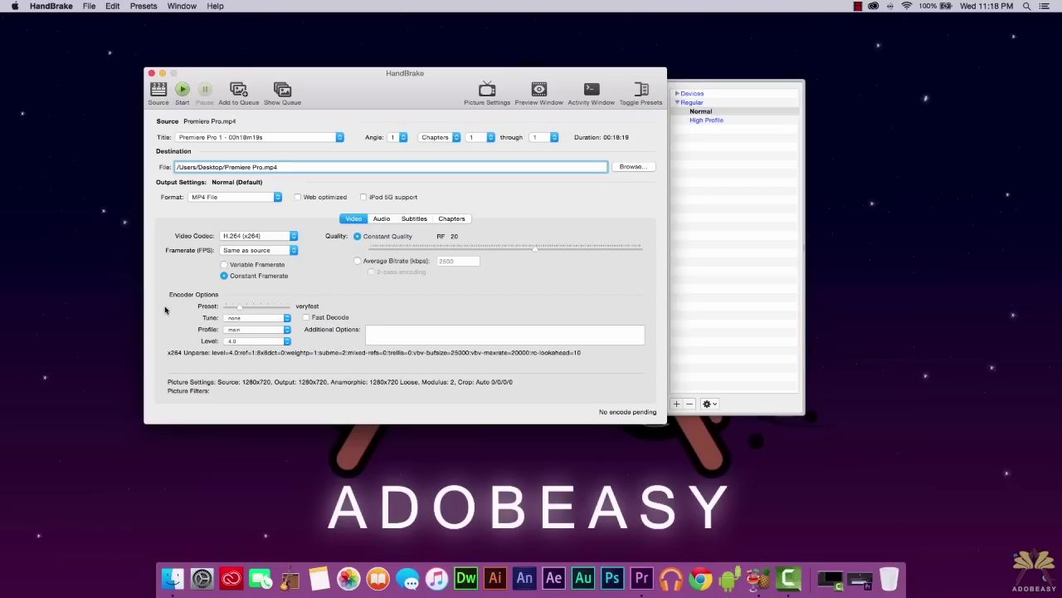